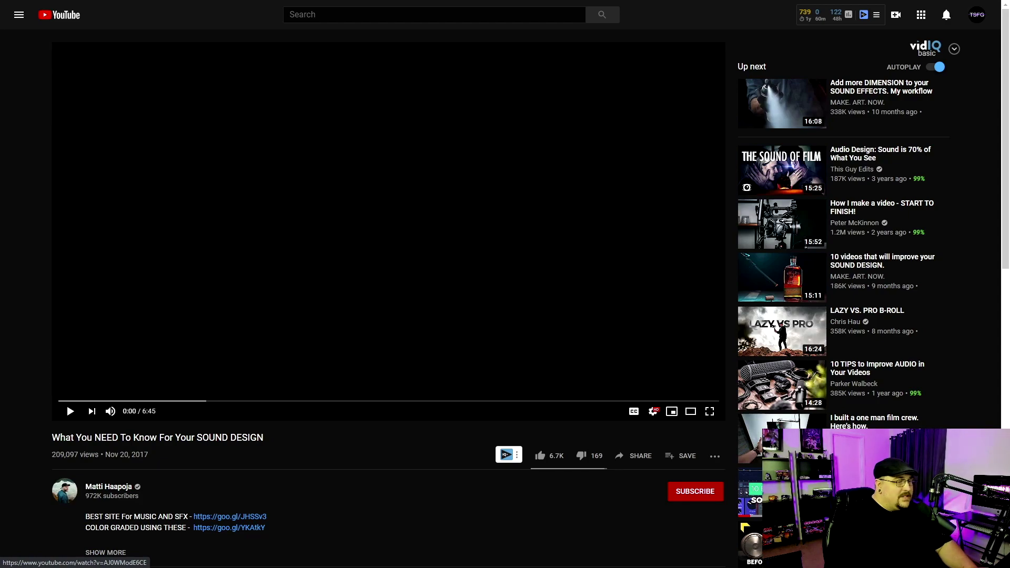
- Watch sound design tutorials on YouTube, pausing the 60-second explosion sound effect video at the single percussive hit step
{"action": "left_click", "coordinate": [70, 411]}
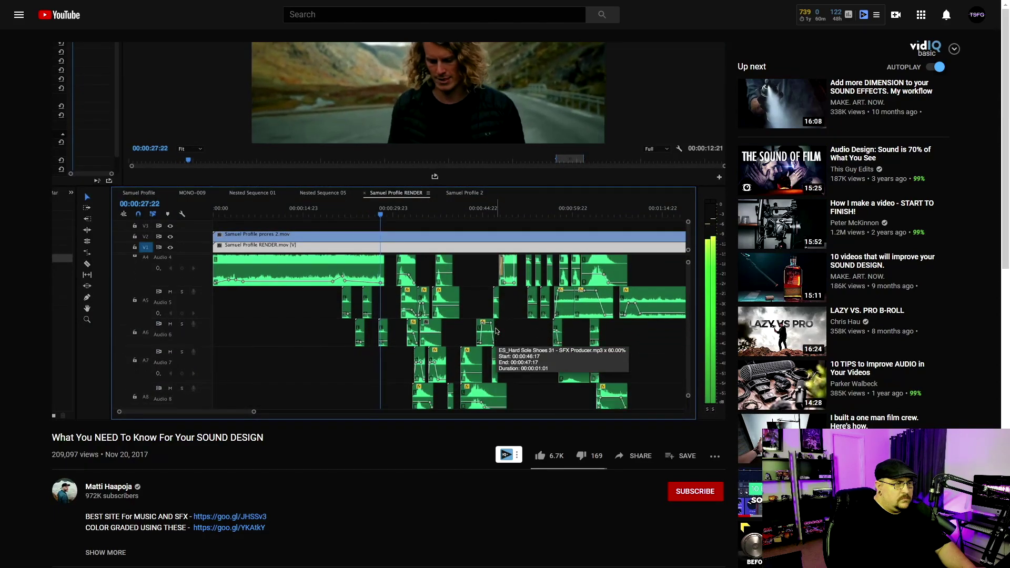
{"action": "key", "text": "k"}
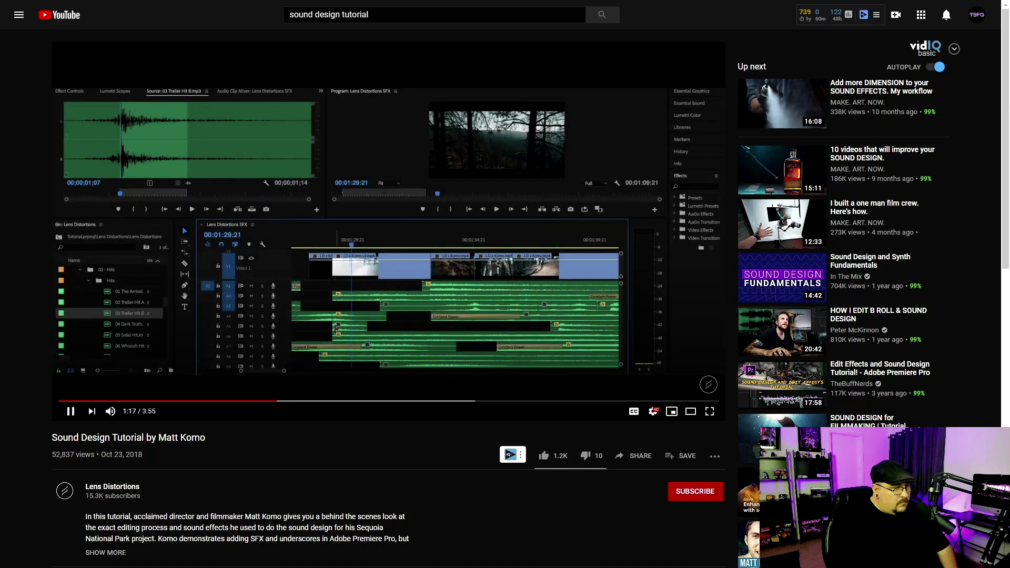
{"action": "key", "text": "space"}
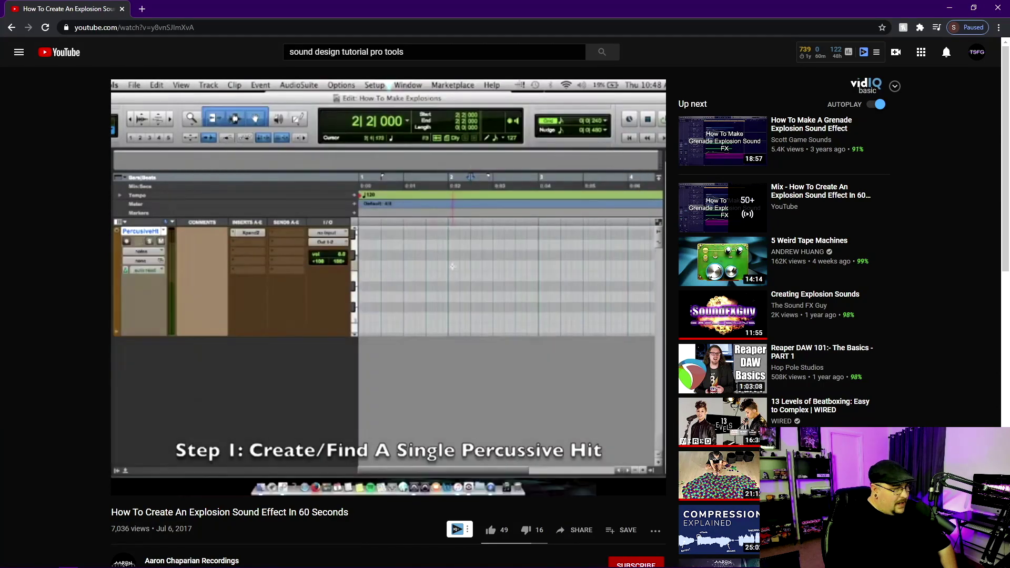
{"action": "left_click", "coordinate": [129, 485]}
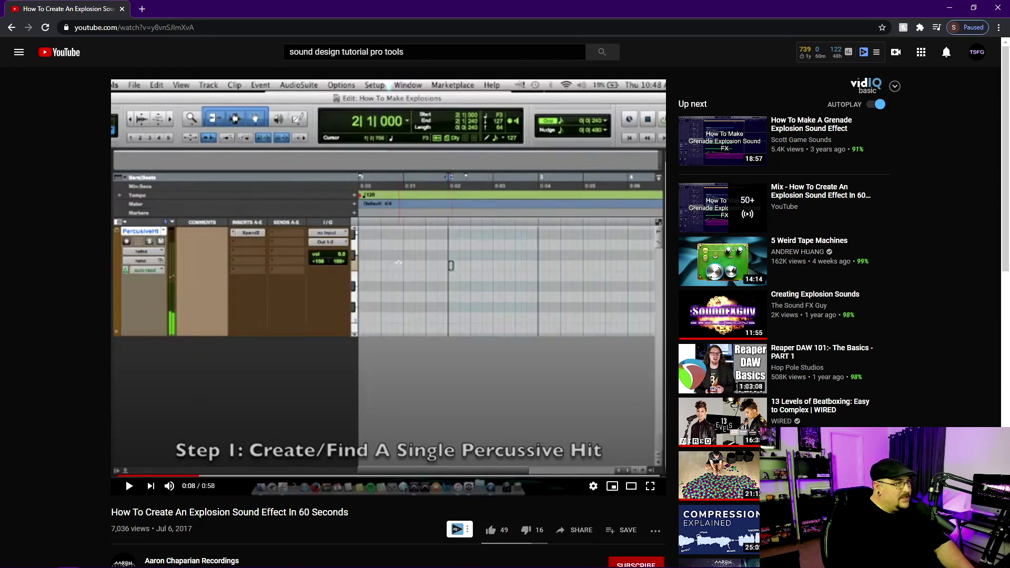
- Switch to Pro Tools and create one new stereo instrument track
{"action": "key", "text": "alt+Tab"}
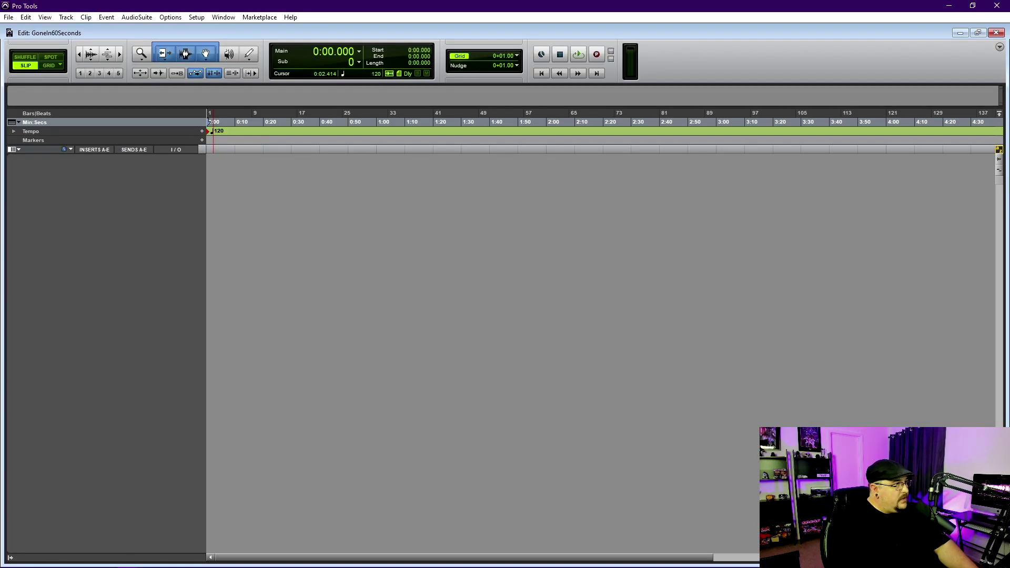
{"action": "key", "text": "alt+t"}
{"action": "key", "text": "Down"}
{"action": "key", "text": "Return"}
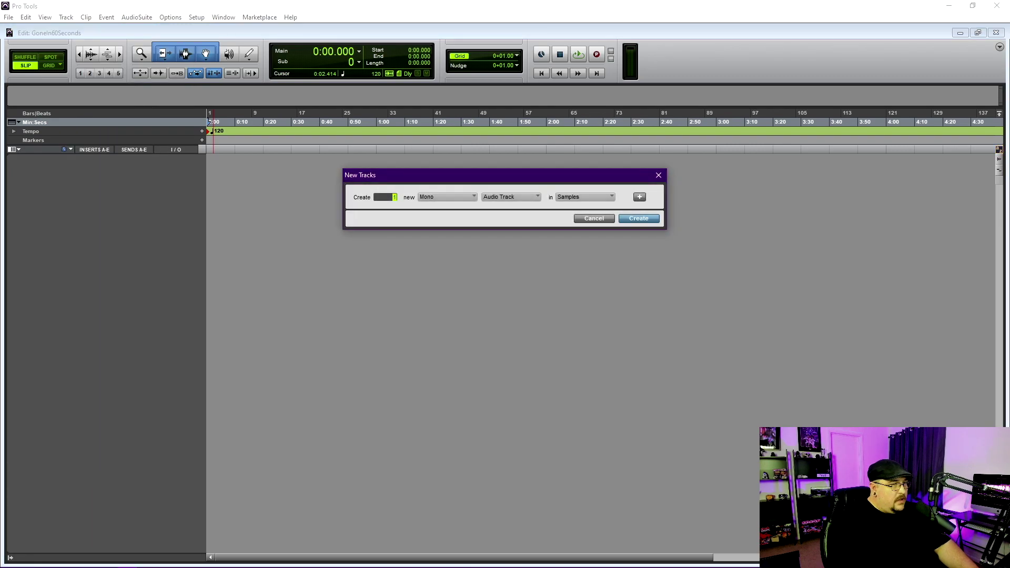
{"action": "left_click", "coordinate": [473, 197]}
{"action": "left_click", "coordinate": [488, 209]}
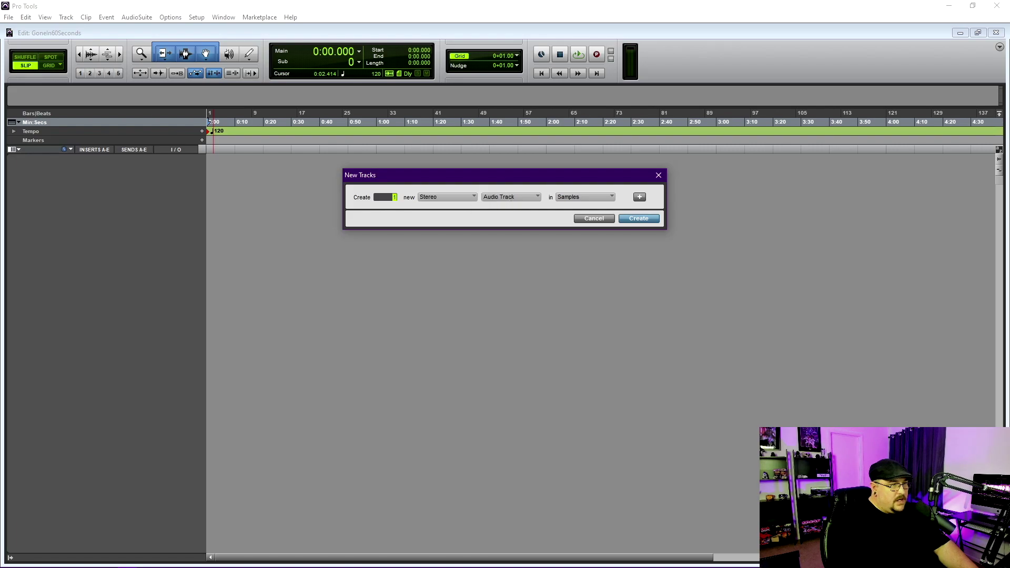
{"action": "left_click", "coordinate": [526, 197]}
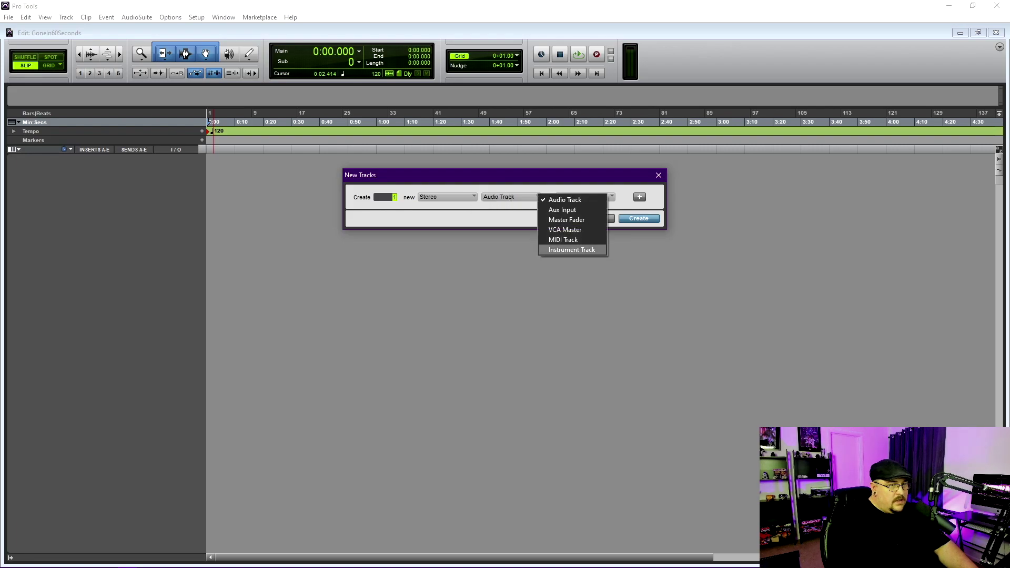
{"action": "left_click", "coordinate": [573, 251]}
{"action": "key", "text": "Return"}
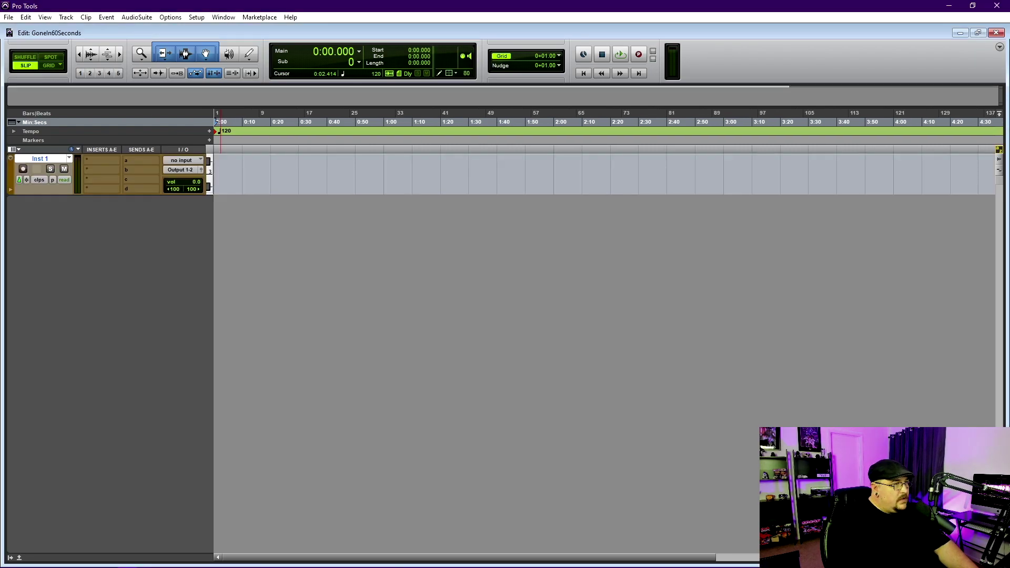
- Insert the Xpand!2 (stereo) instrument plug-in in the first insert slot of the Inst 1 track
{"action": "left_click", "coordinate": [111, 161]}
{"action": "mouse_move", "coordinate": [153, 177]}
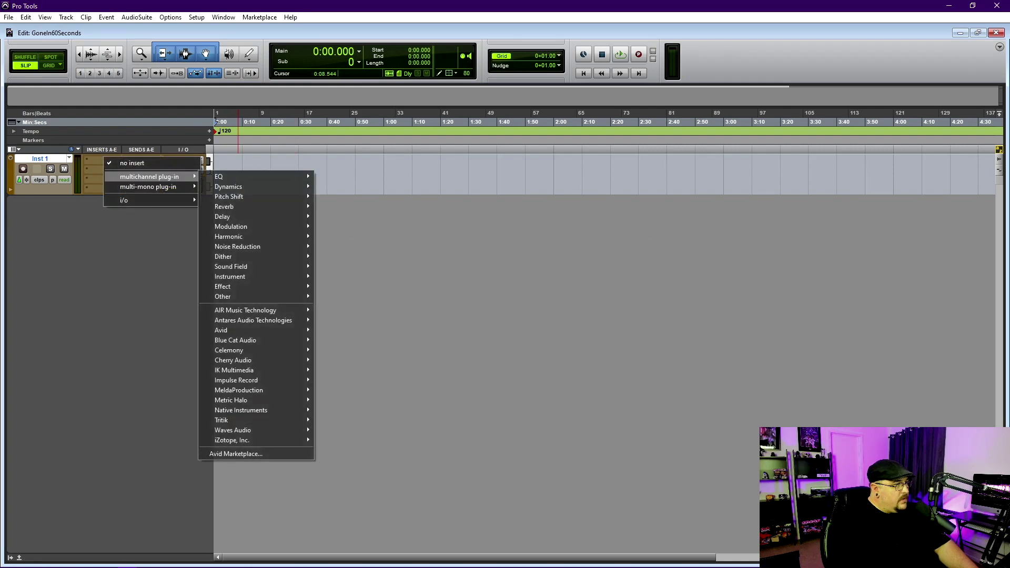
{"action": "mouse_move", "coordinate": [253, 276]}
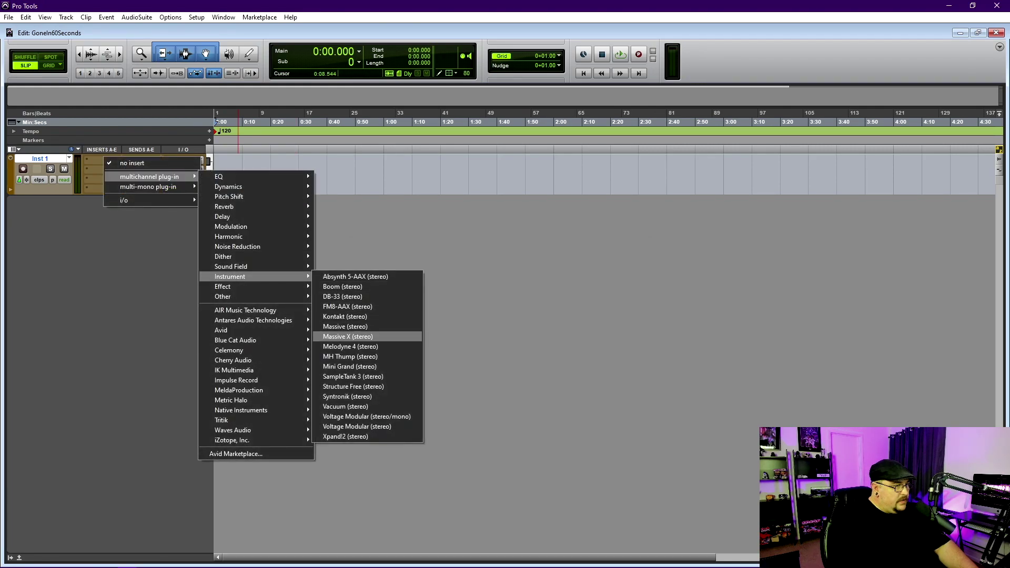
{"action": "left_click", "coordinate": [345, 436]}
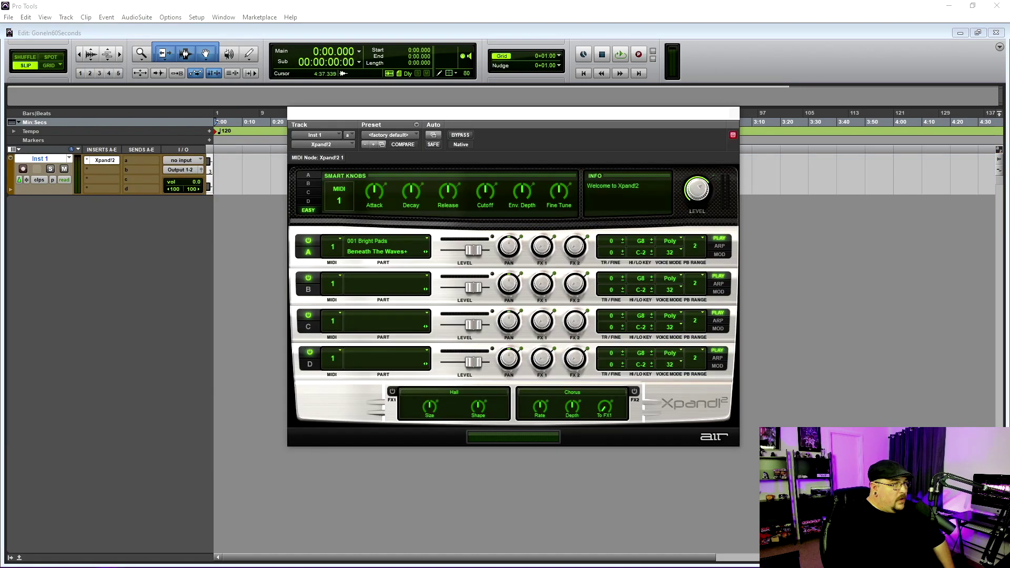
- Load the Big + Hard+ sound from the 025 Percussion category into Xpand!2 part A
{"action": "left_click", "coordinate": [377, 252]}
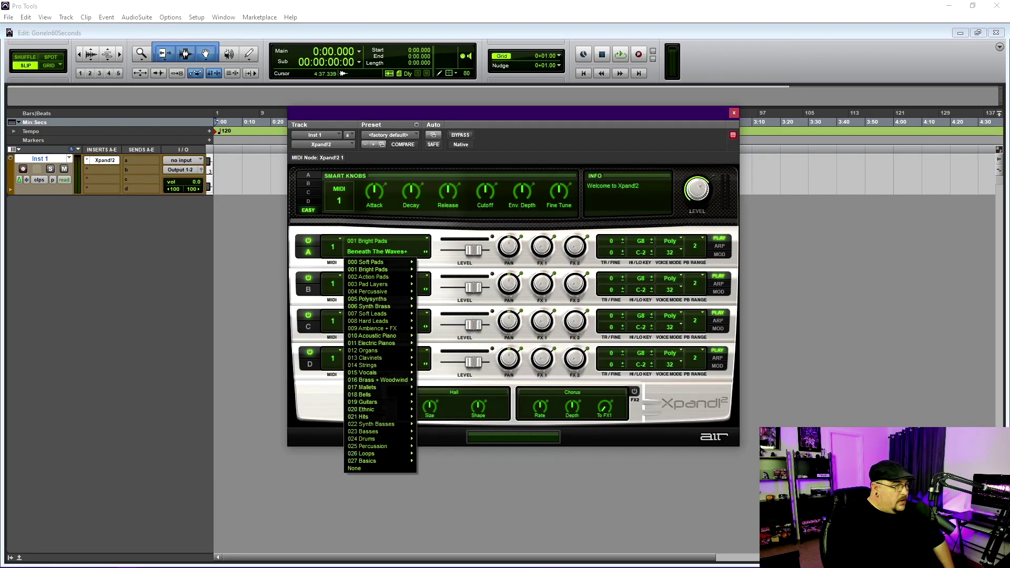
{"action": "mouse_move", "coordinate": [371, 424]}
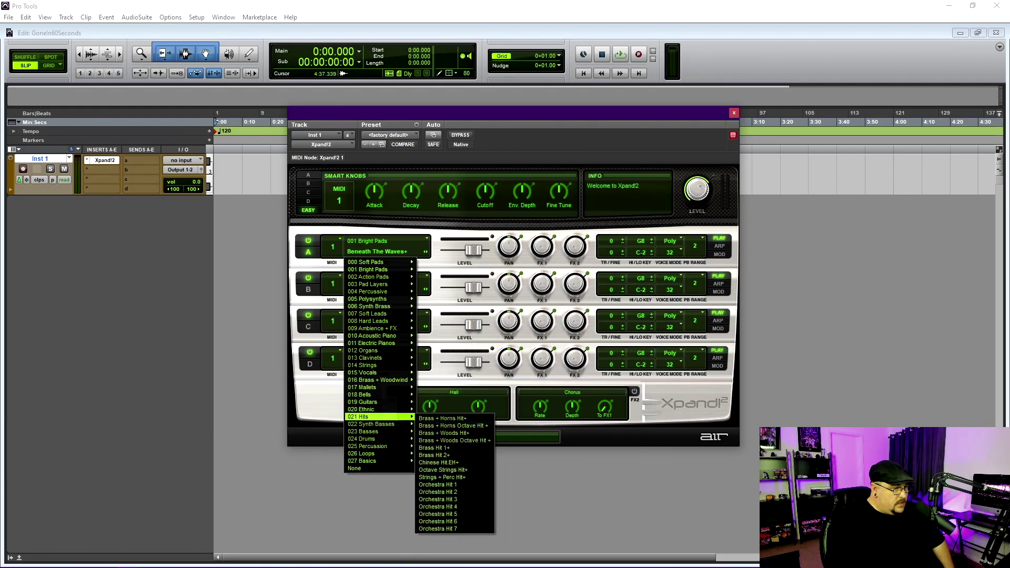
{"action": "mouse_move", "coordinate": [371, 446]}
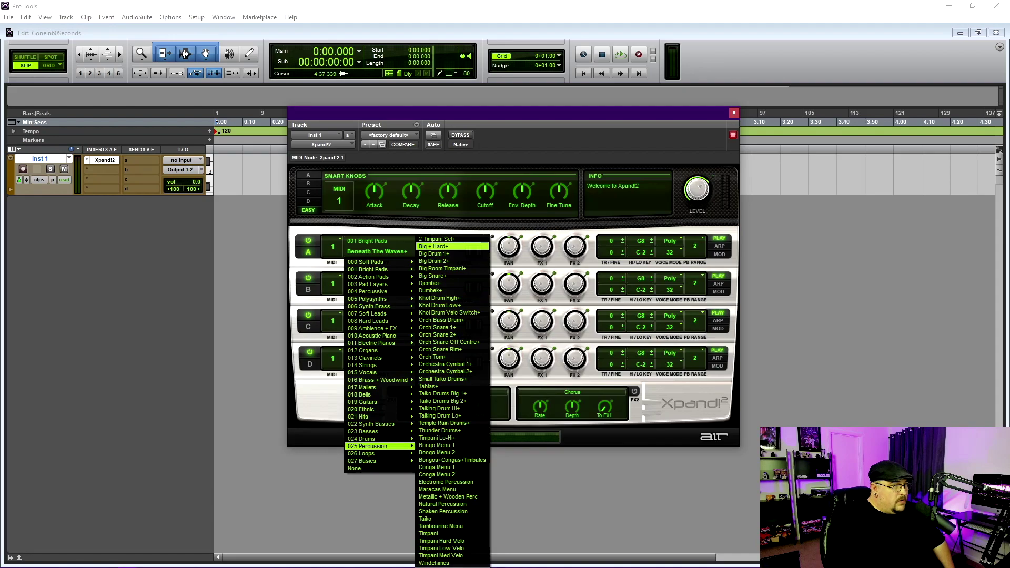
{"action": "left_click", "coordinate": [439, 246]}
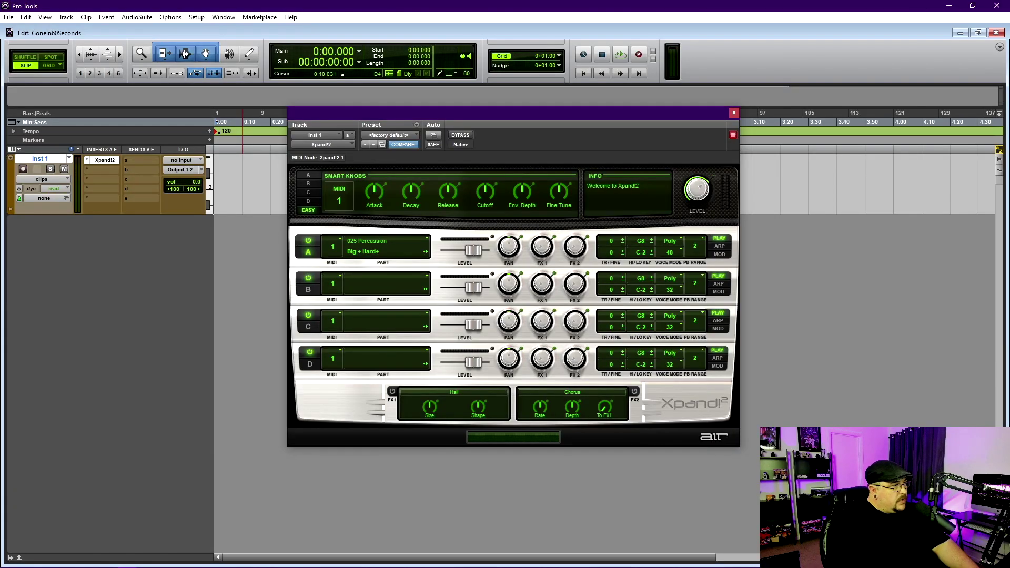
- Switch the Inst 1 track to notes view and increase its track height
{"action": "left_click", "coordinate": [42, 179]}
{"action": "left_click", "coordinate": [67, 202]}
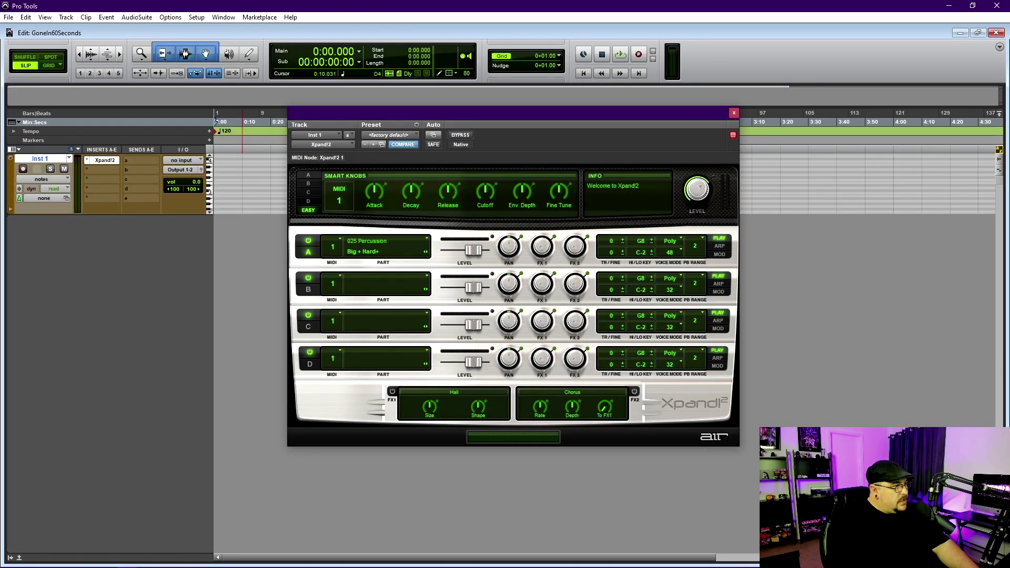
{"action": "left_click_drag", "start_coordinate": [105, 214], "coordinate": [105, 437]}
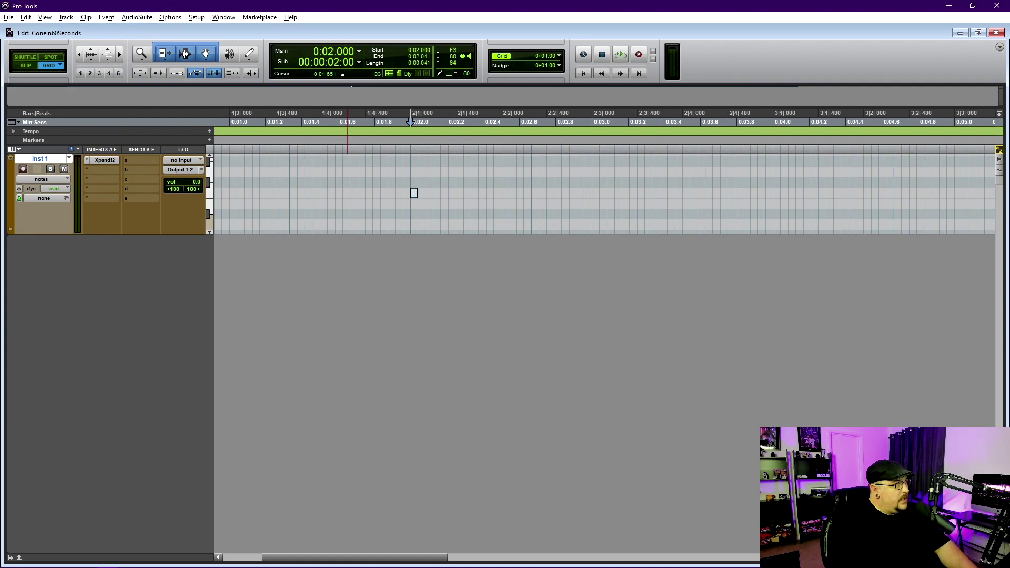
- Add a stereo audio track fed by Bus 1-2 for printing the percussive hit, and play the recorded clip
{"action": "key", "text": "alt+t"}
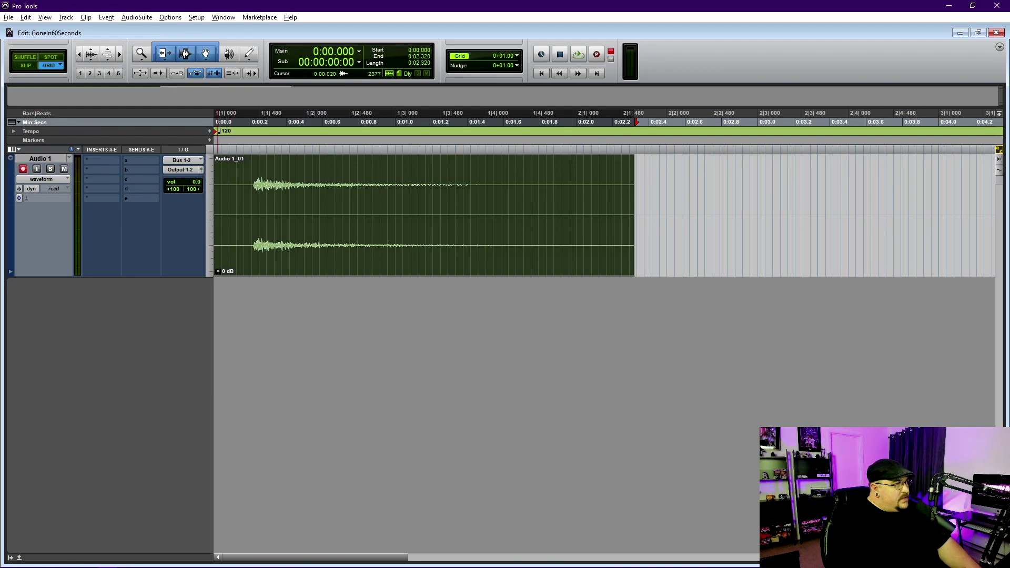
{"action": "key", "text": "space"}
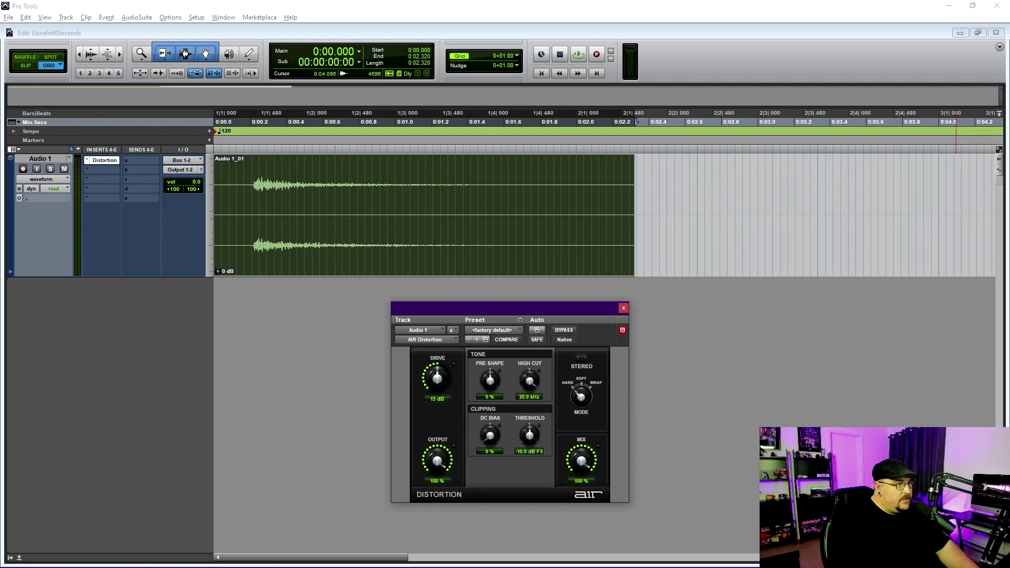
- Set AIR Distortion on Audio 1 to 35 dB drive with a 6.22 kHz high cut, and audition the boosted hit
{"action": "left_click_drag", "start_coordinate": [537, 310], "coordinate": [482, 291]}
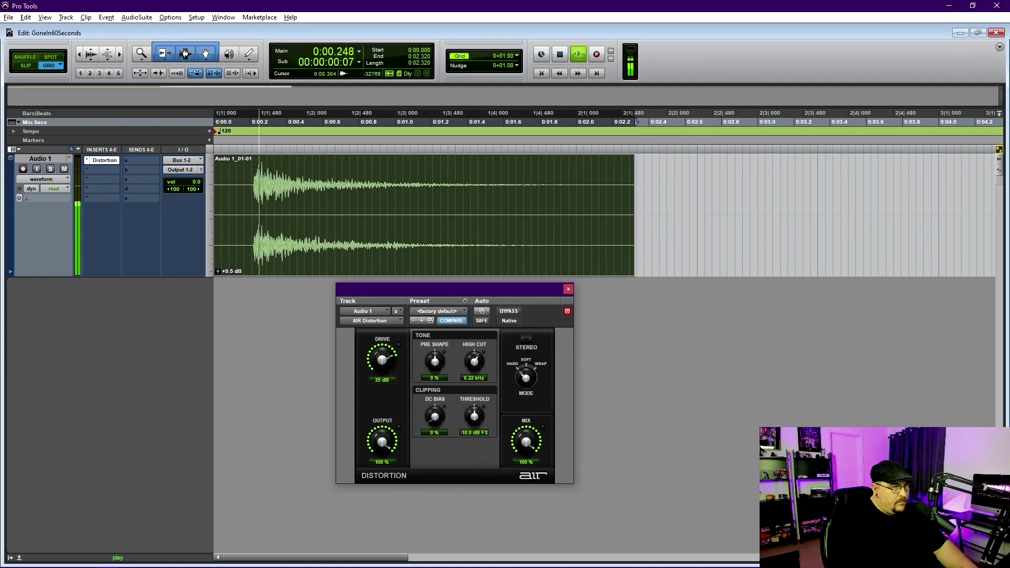
{"action": "key", "text": "space"}
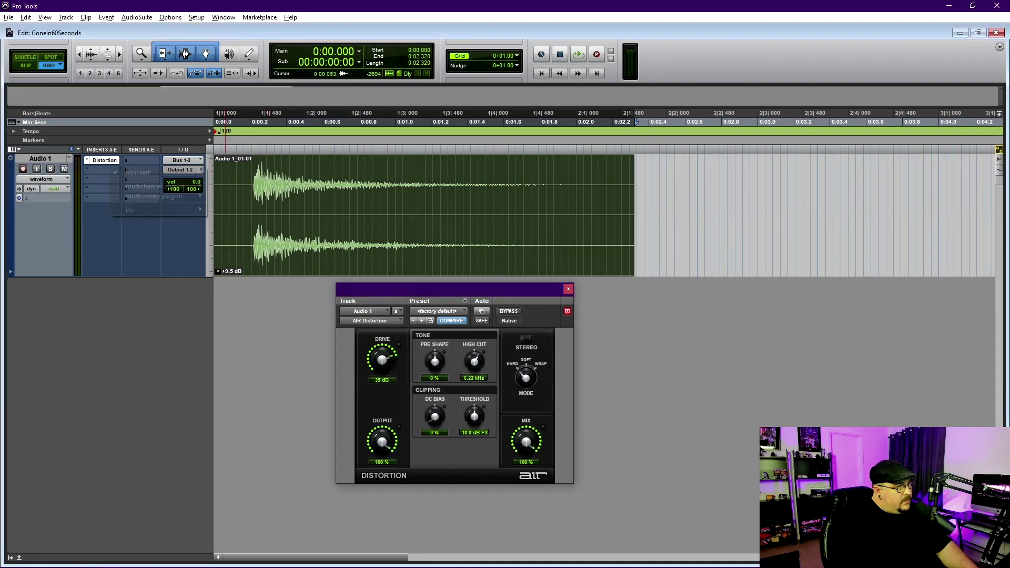
- Close the Distortion plug-in and insert the Convology XT (stereo) reverb in the second insert slot of Audio 1
{"action": "left_click", "coordinate": [105, 169]}
{"action": "left_click", "coordinate": [104, 160]}
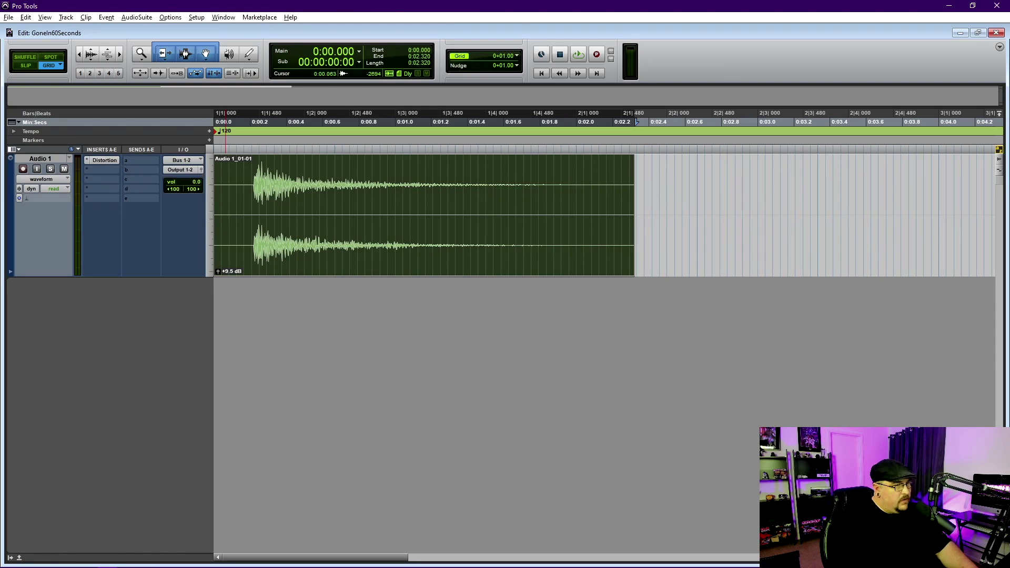
{"action": "left_click", "coordinate": [106, 169]}
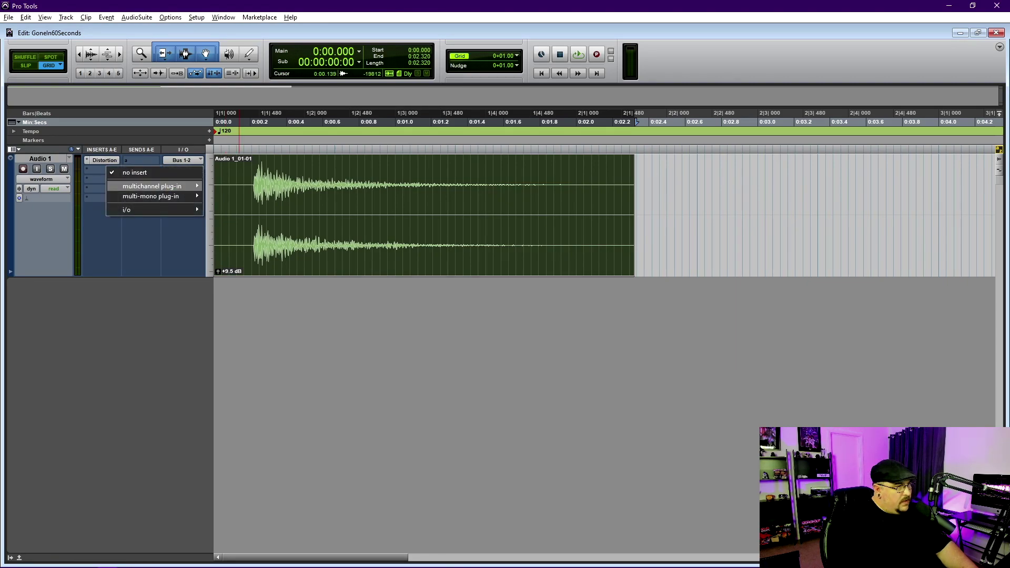
{"action": "mouse_move", "coordinate": [152, 185]}
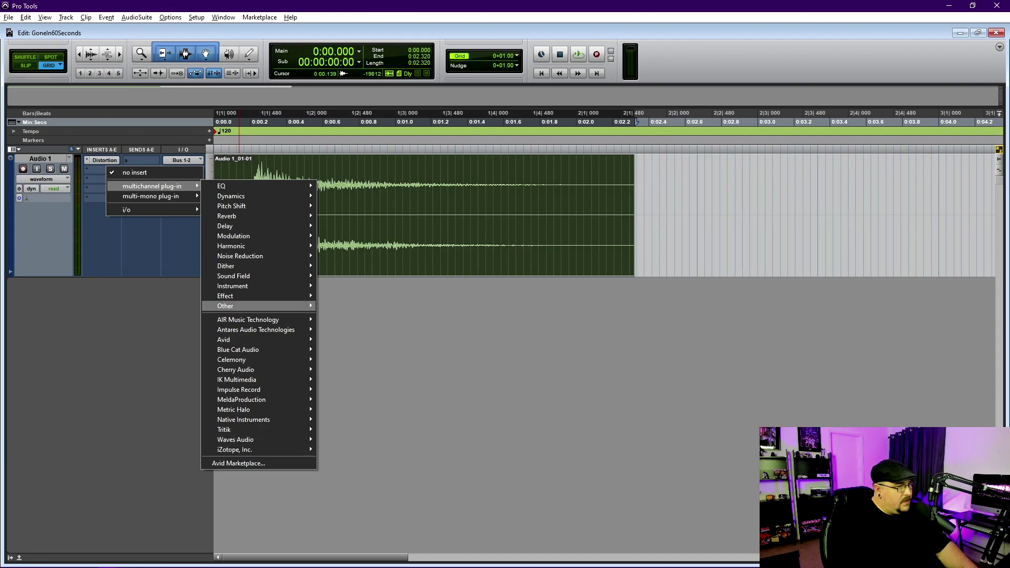
{"action": "mouse_move", "coordinate": [231, 206]}
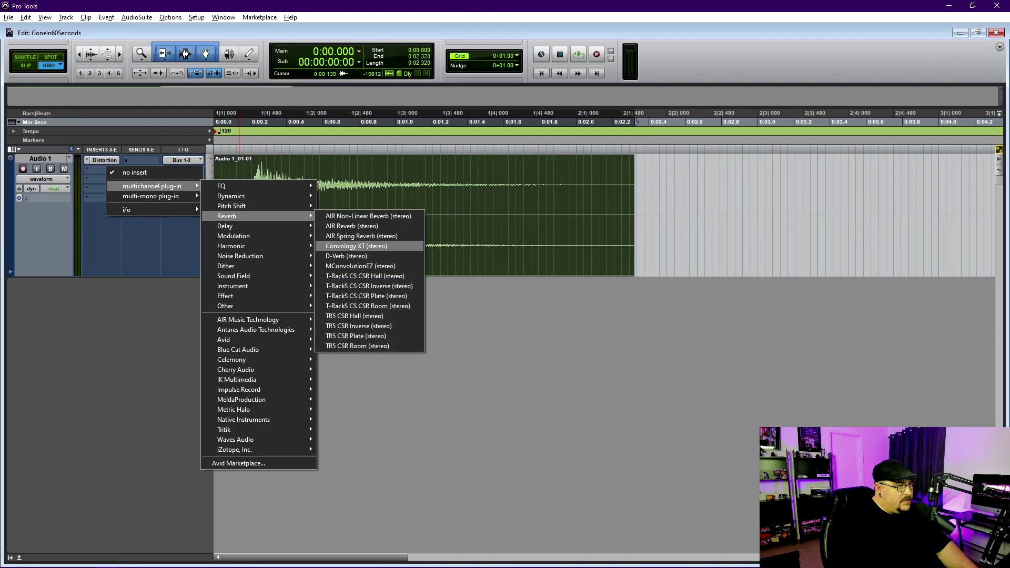
{"action": "left_click", "coordinate": [368, 245]}
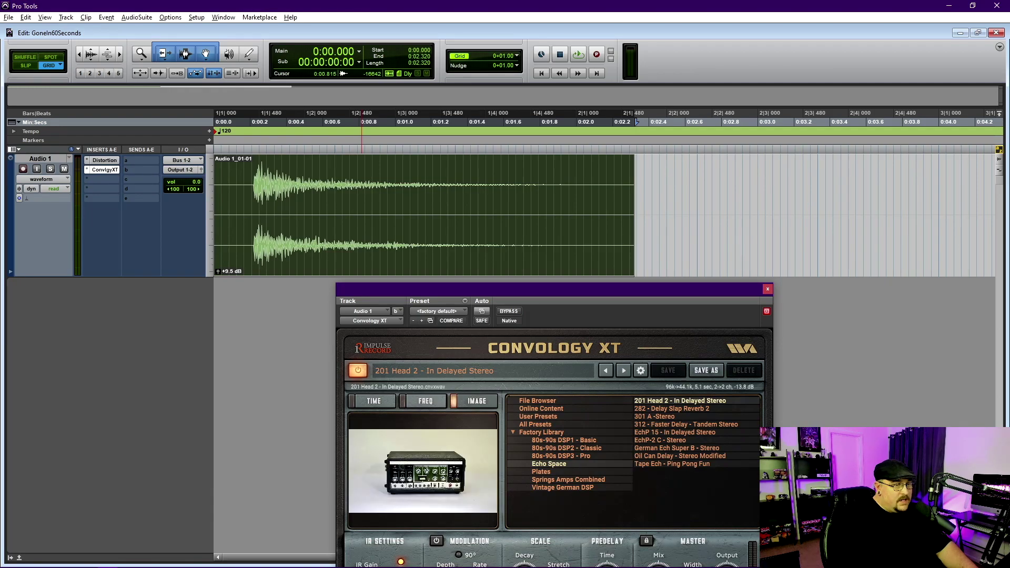
- Reposition the Convology XT window clear of the waveform and audition the hit with the reverb
{"action": "left_click_drag", "start_coordinate": [604, 292], "coordinate": [656, 121]}
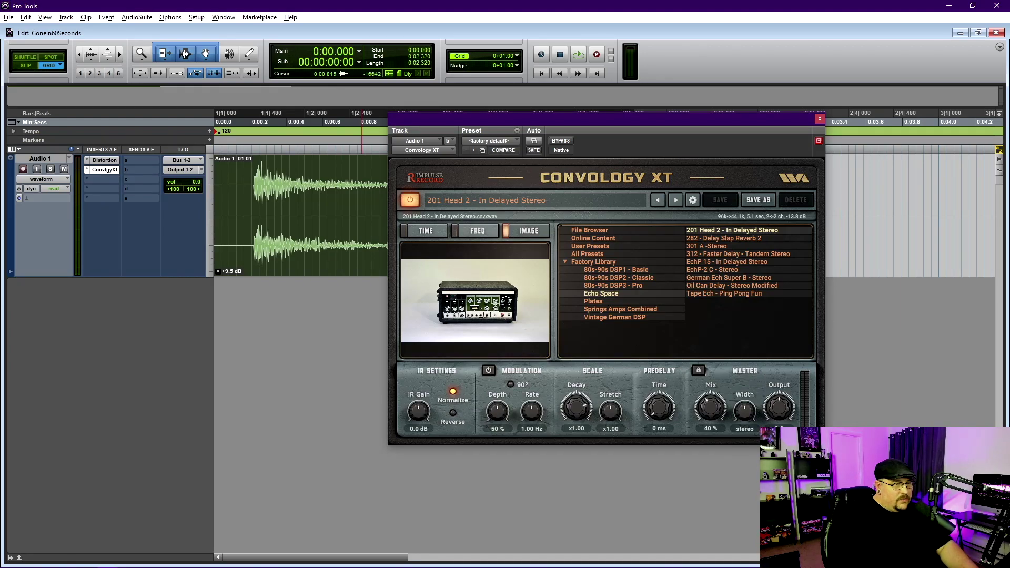
{"action": "left_click_drag", "start_coordinate": [657, 123], "coordinate": [678, 88]}
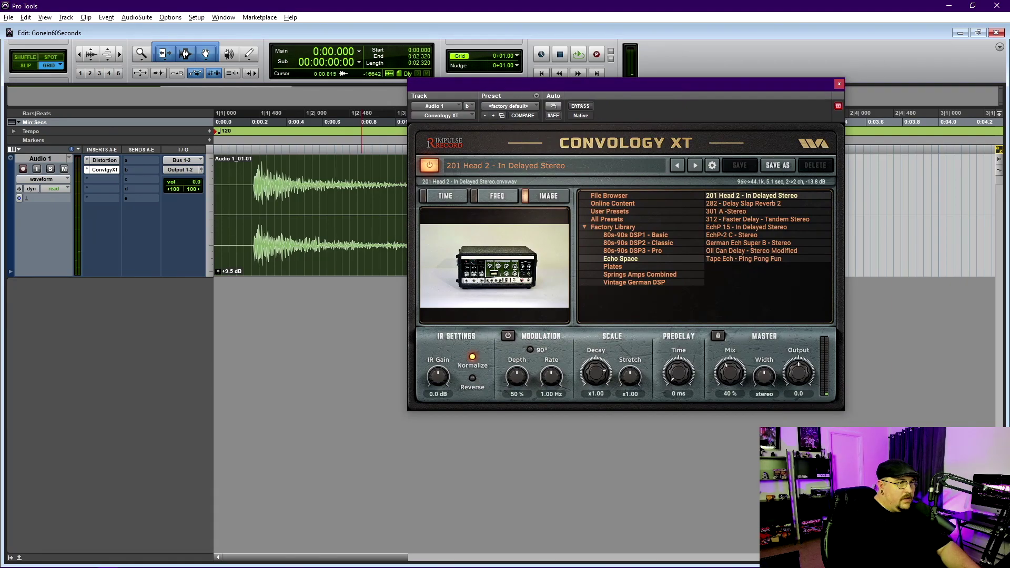
{"action": "key", "text": "space"}
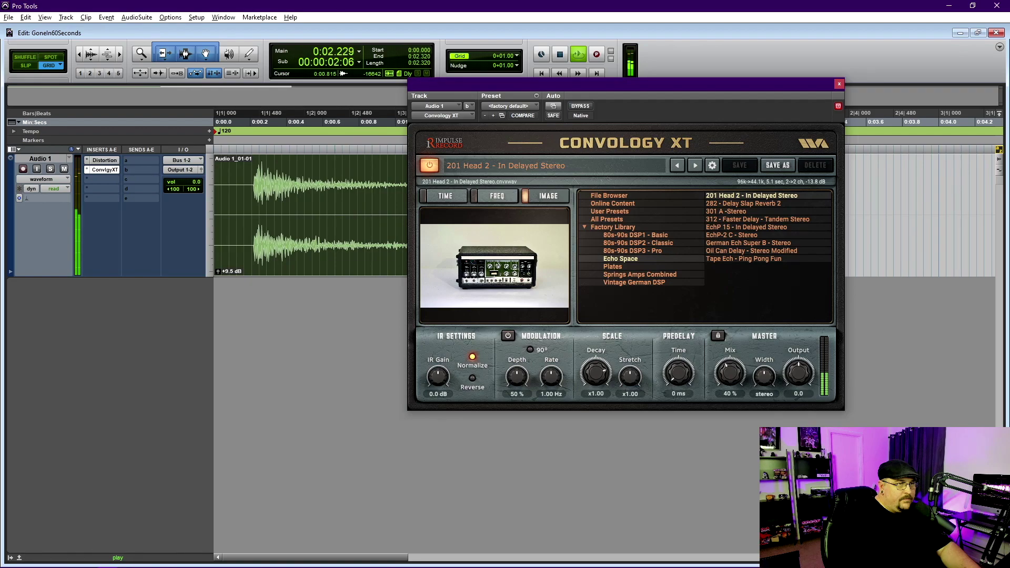
{"action": "key", "text": "space"}
{"action": "left_click_drag", "start_coordinate": [715, 91], "coordinate": [806, 76]}
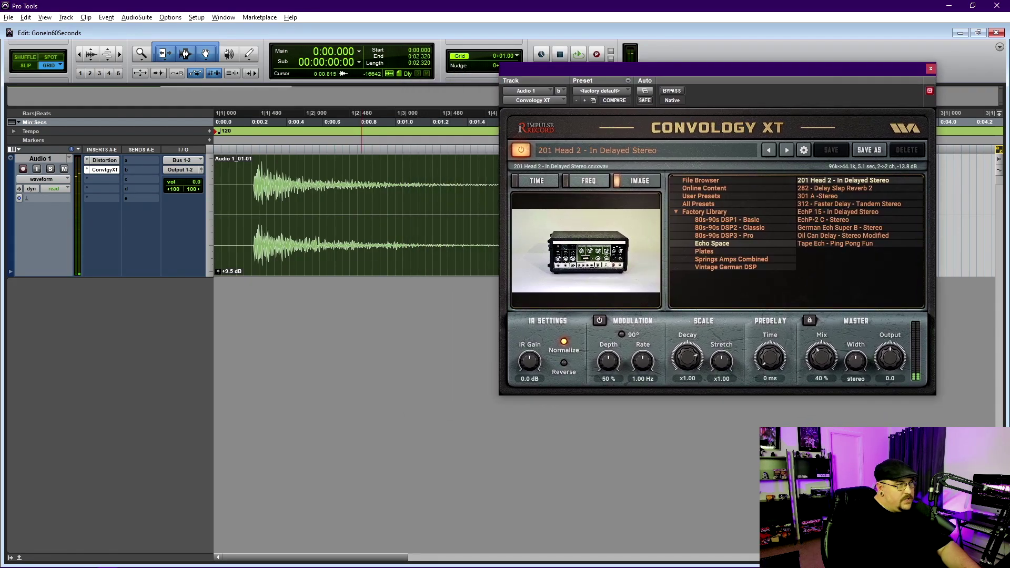
- Keep both plug-ins open, set Distortion to 21 dB drive and 5.77 kHz high cut, Convology XT mix to 23%, and audition the explosion
{"action": "left_click", "coordinate": [105, 160]}
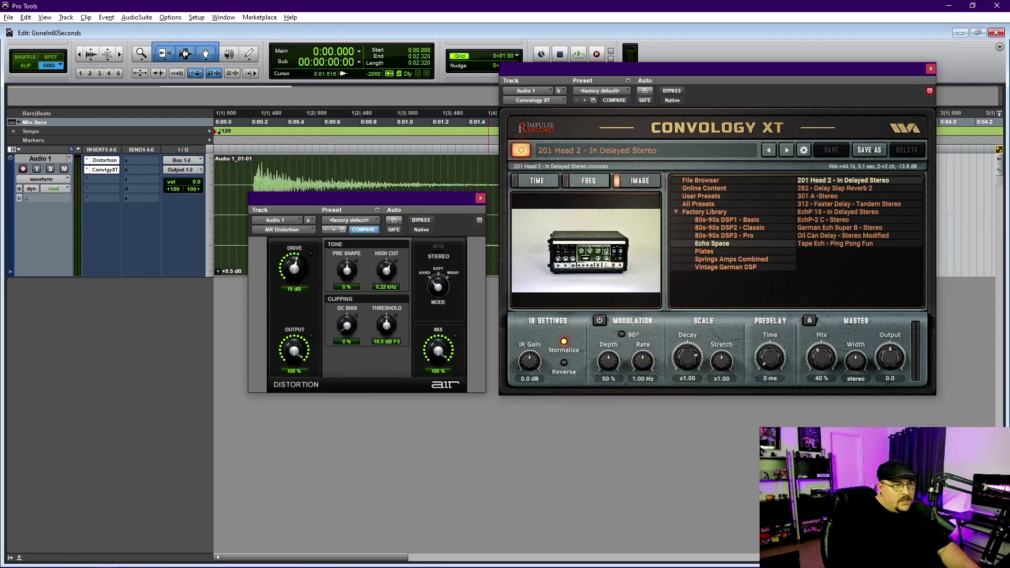
{"action": "left_click", "coordinate": [929, 91]}
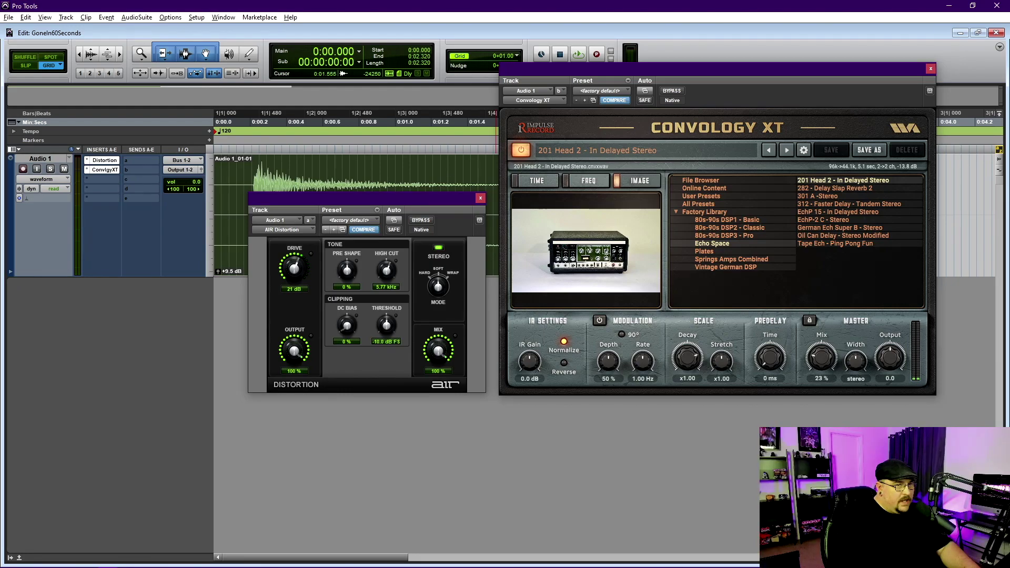
{"action": "key", "text": "space"}
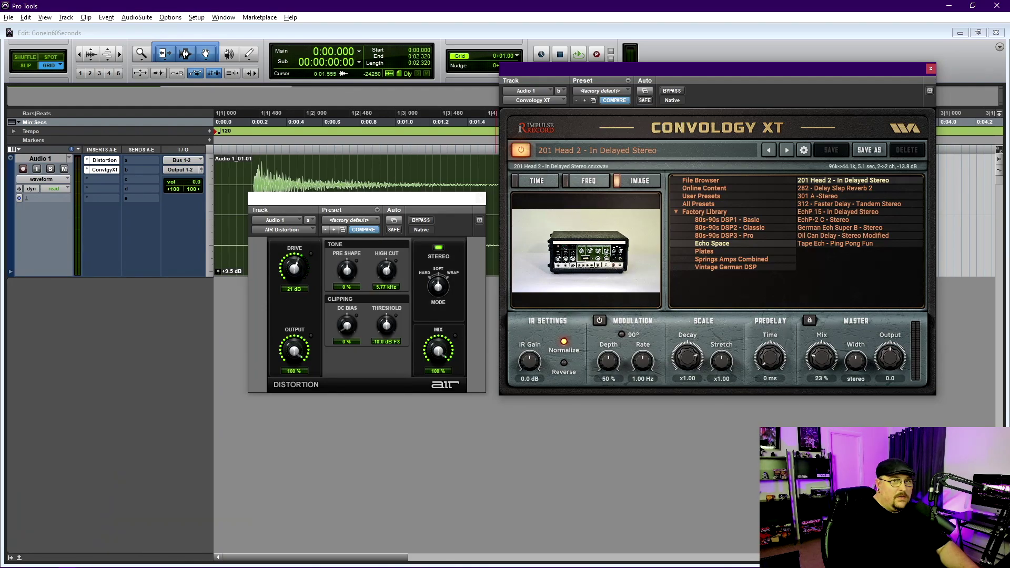
- Switch back to YouTube and locate the Creating Explosion Sounds video among the suggestions
{"action": "key", "text": "alt+Tab"}
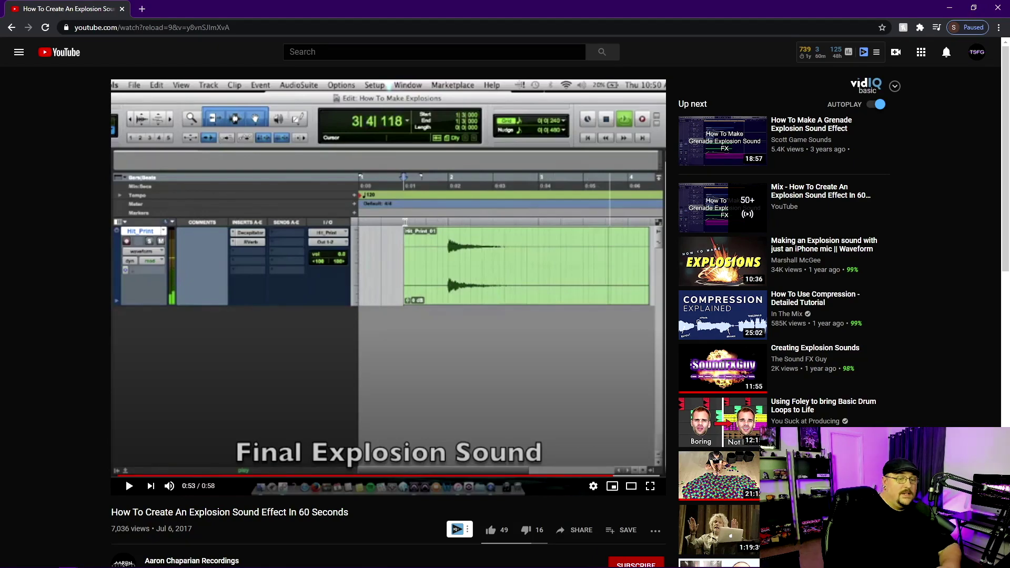
{"action": "mouse_move", "coordinate": [723, 368]}
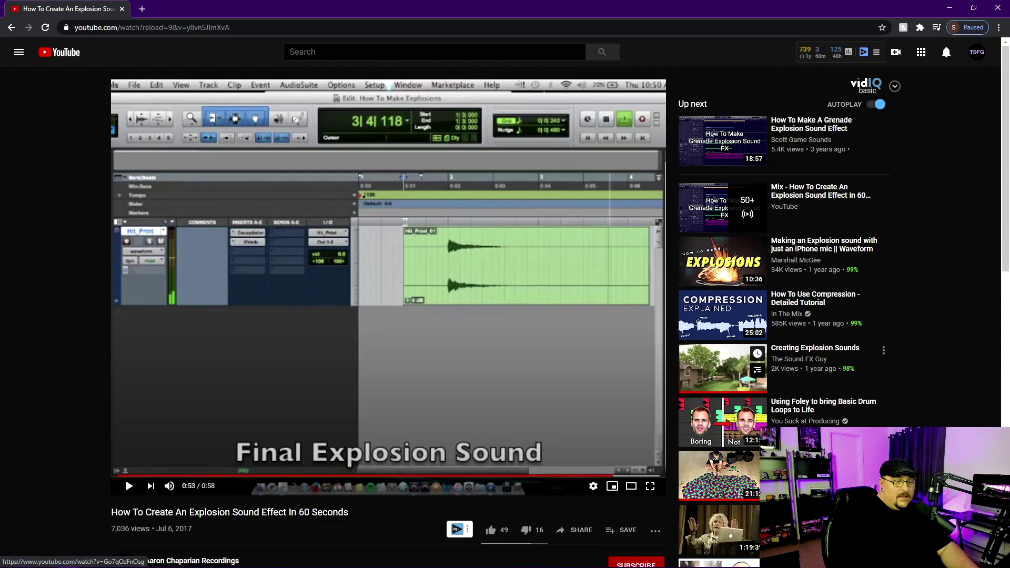